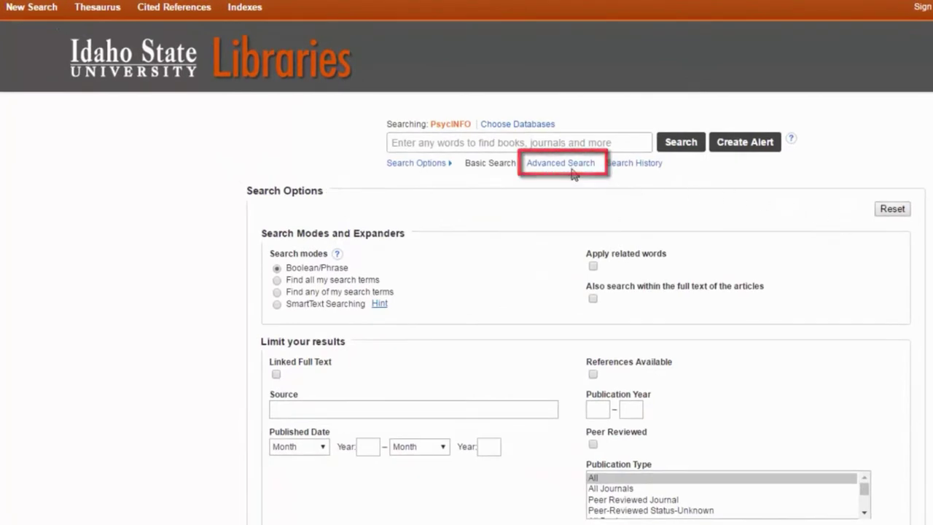
Open the Advanced Search form and keep AND as the operator combining the second row
left_click(561, 163)
left_click(124, 102)
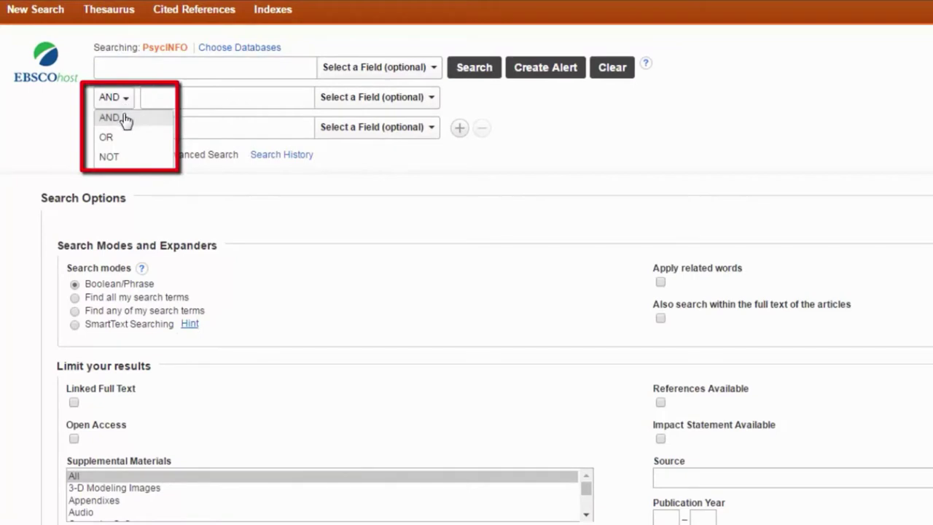
left_click(125, 119)
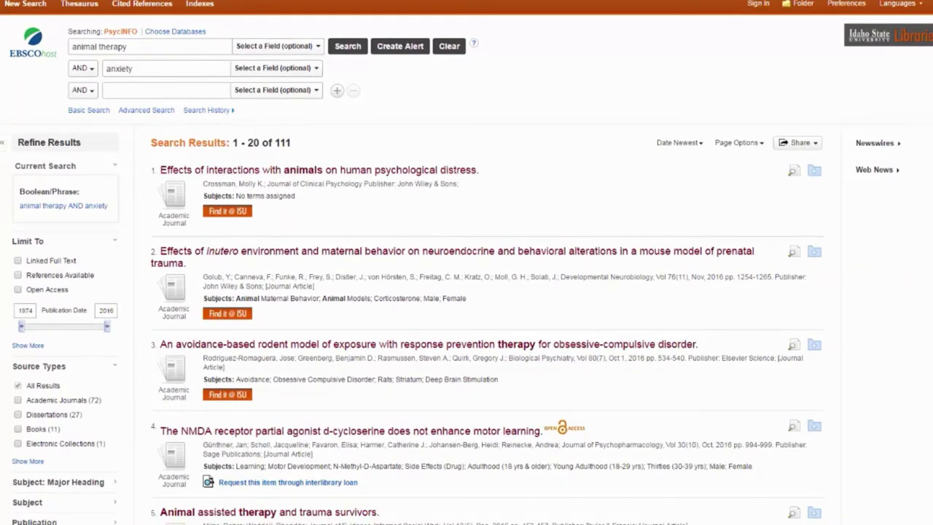
scroll(467, 292, "down", 1)
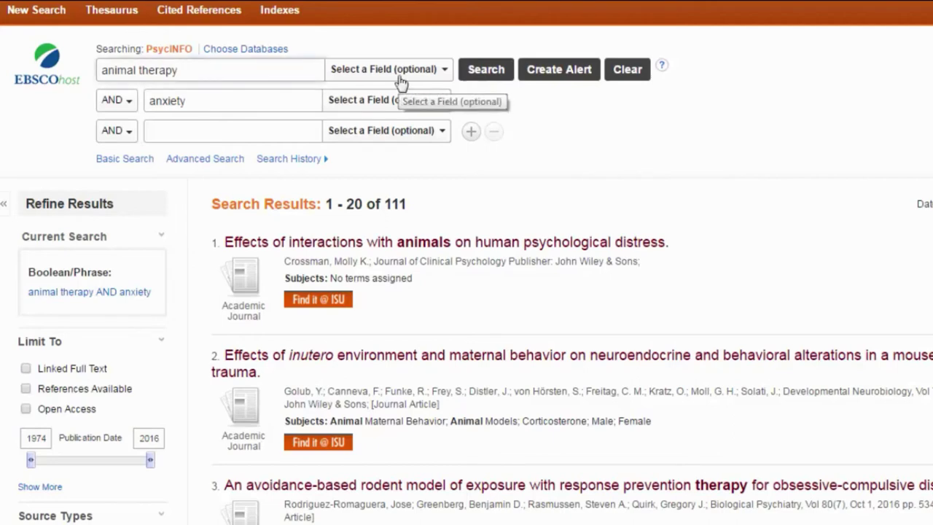
Accept the suggested OR list of therapy synonyms and put "animal therapy" in quotes
type("OR")
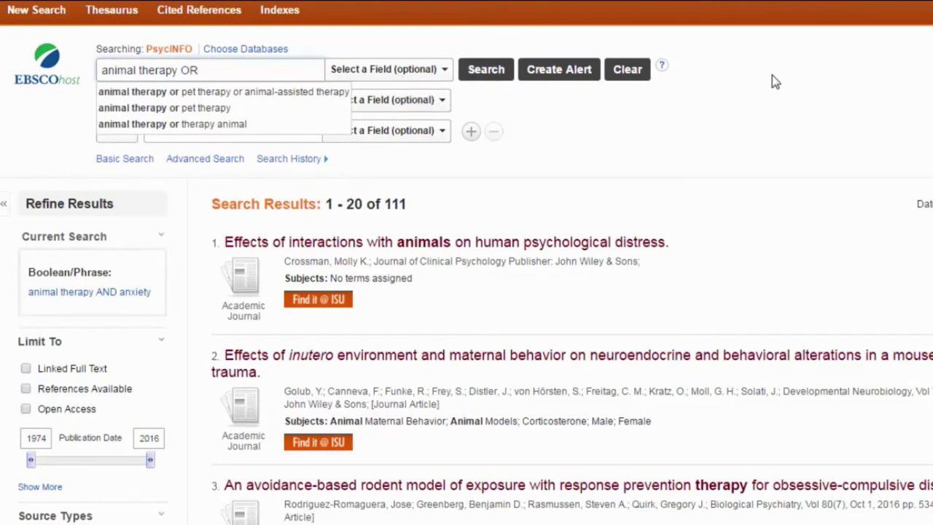
left_click(256, 93)
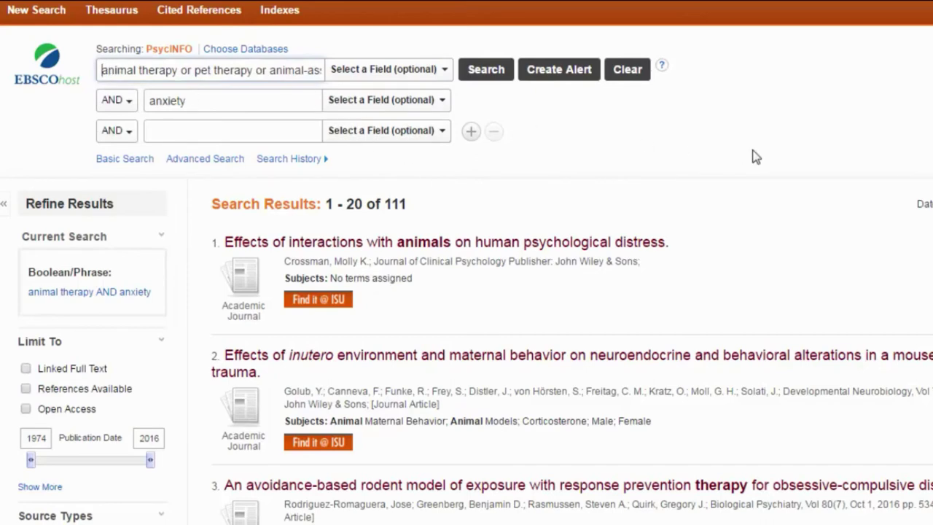
type("\"")
key("Right")
key("Right")
key("Right")
key("Right")
key("Right")
key("Right")
key("Right")
key("Right")
key("Right")
key("Right")
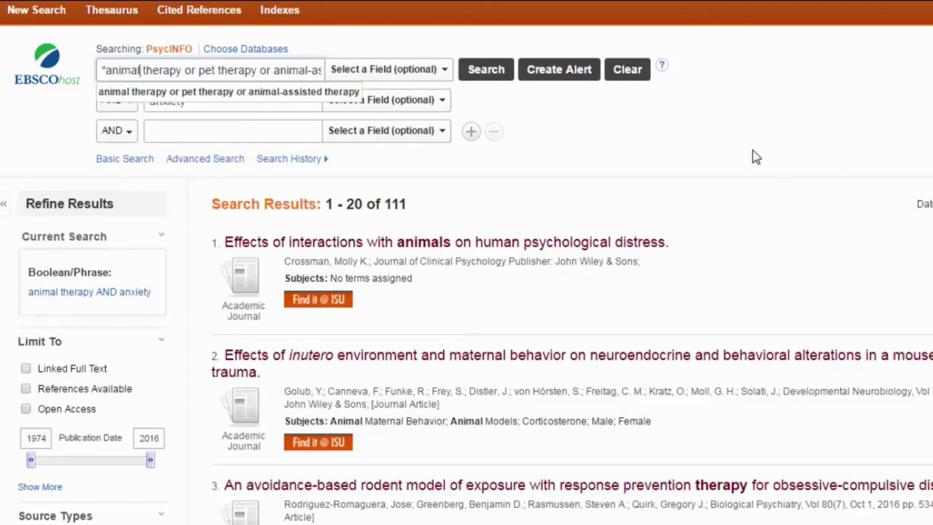
key("Right")
key("Right")
key("Right")
key("Right")
type("\"")
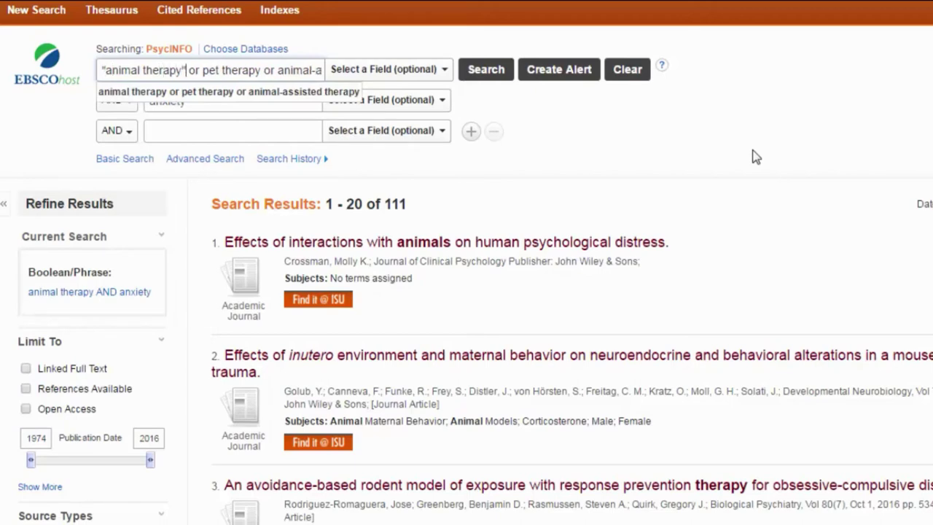
Put quotation marks around "pet therapy" and "animal-assisted therapy"
key("Right")
key("Right")
key("Right")
key("Right")
type("\"")
key("Right")
key("Right")
key("Right")
key("Right")
key("Right")
key("Right")
key("Right")
key("Right")
key("Right")
key("Right")
key("Right")
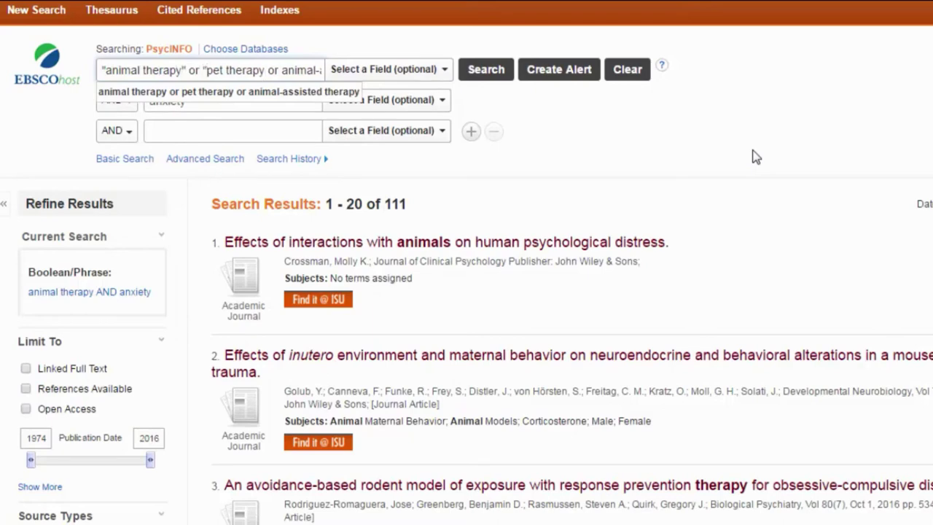
type("\"")
key("Right")
key("Right")
type("\"")
key("End")
type("\"")
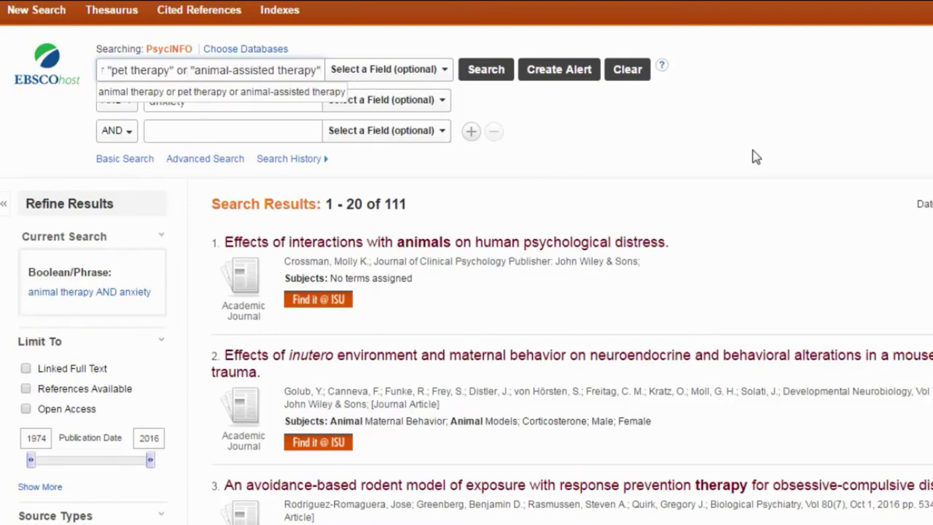
Change both lowercase 'or' connectors between the phrases to uppercase OR
key("BackSpace")
key("BackSpace")
type("OR")
key("Left")
key("Left")
key("Left")
key("Left")
key("Left")
key("Left")
key("Left")
key("Left")
key("Left")
key("Left")
key("Left")
key("Left")
key("Left")
key("Left")
key("Left")
key("Left")
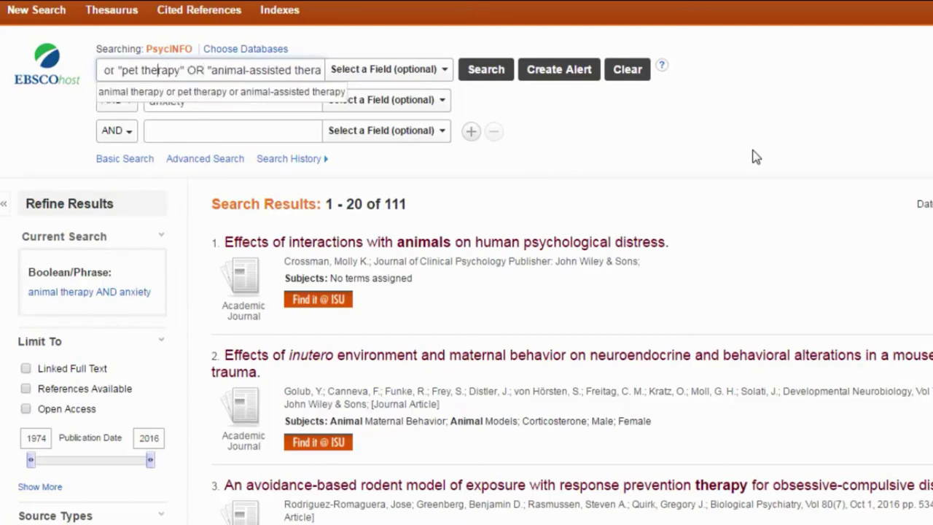
key("Left")
key("Left")
key("BackSpace")
key("BackSpace")
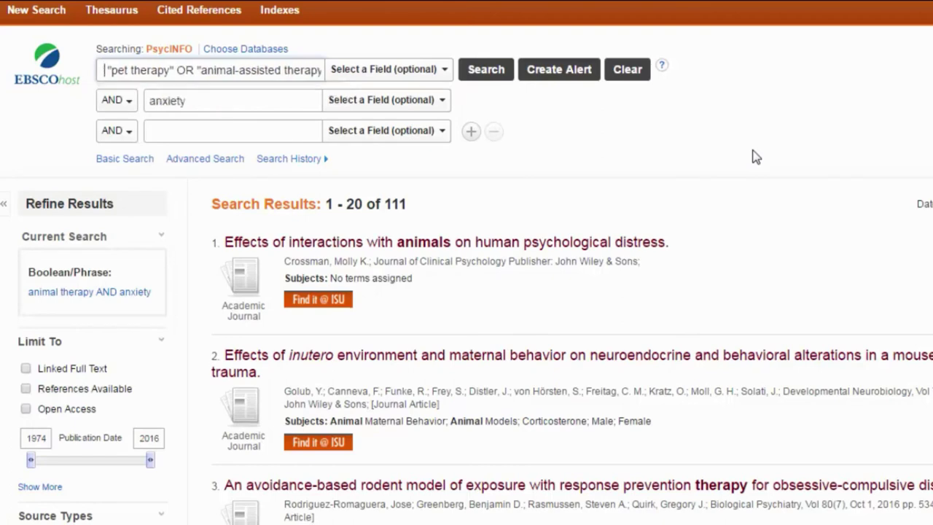
type("OR")
key("Home")
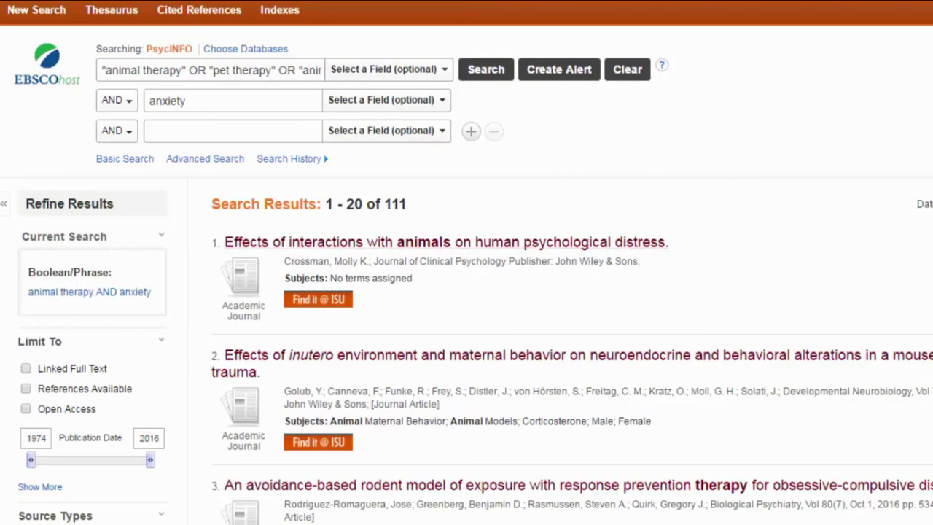
Extend the second row to 'anxiety OR depression' and rerun the search, getting 137 results
left_click(247, 105)
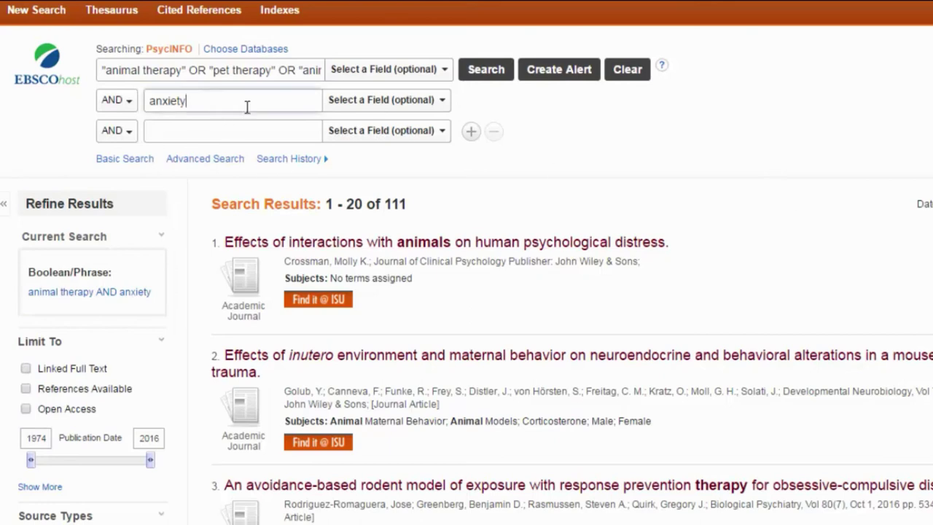
type("OR")
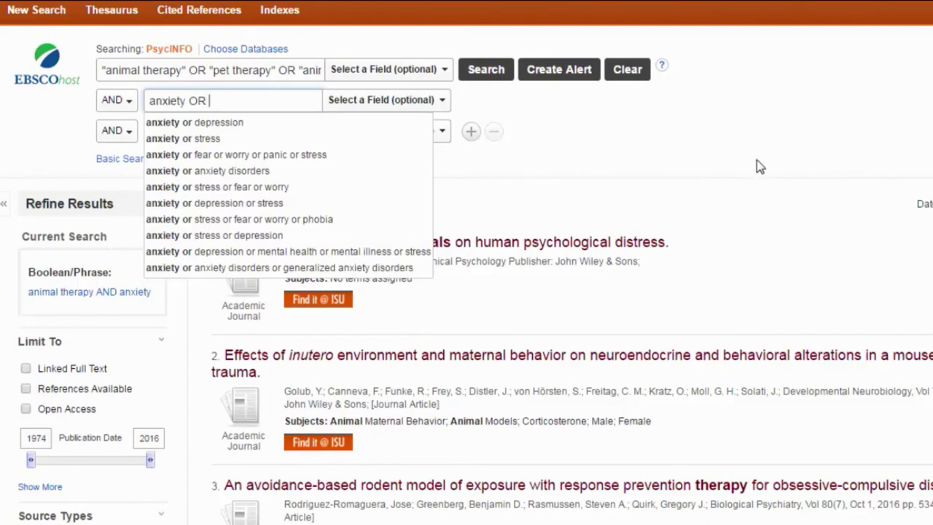
type("depression")
left_click(502, 76)
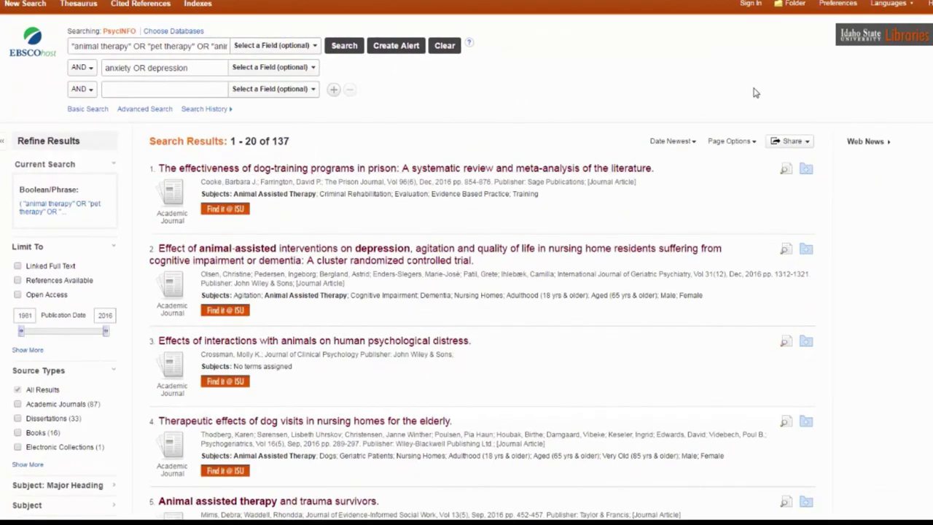
scroll(743, 92, "down", 1)
scroll(728, 93, "down", 3)
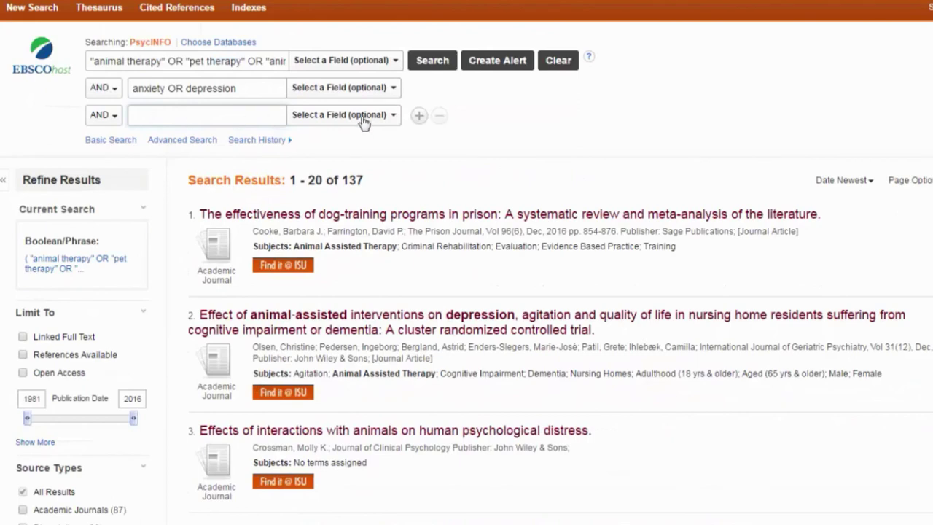
left_click(420, 117)
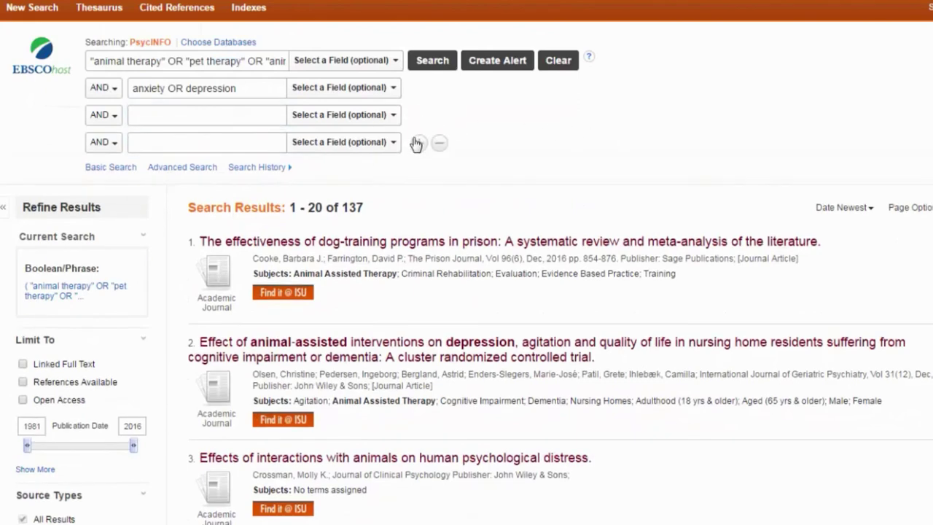
left_click(419, 142)
left_click(441, 173)
left_click(439, 143)
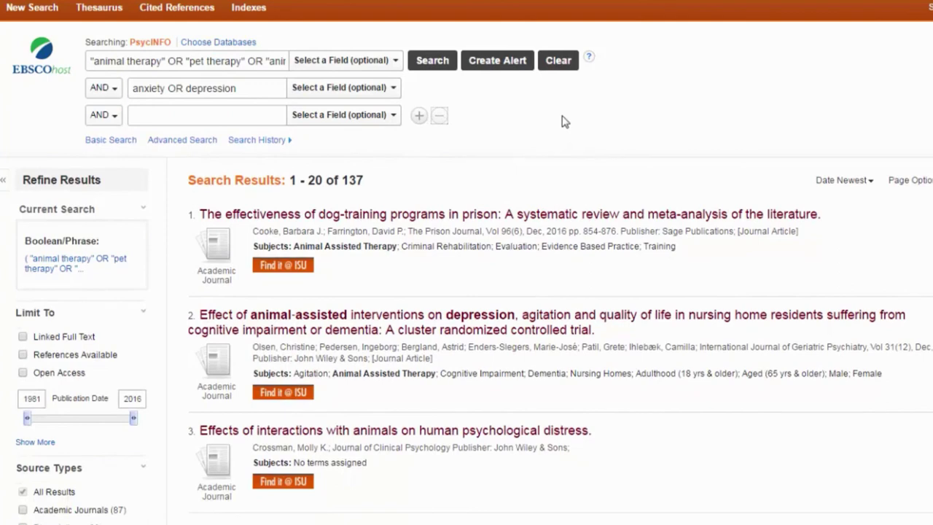